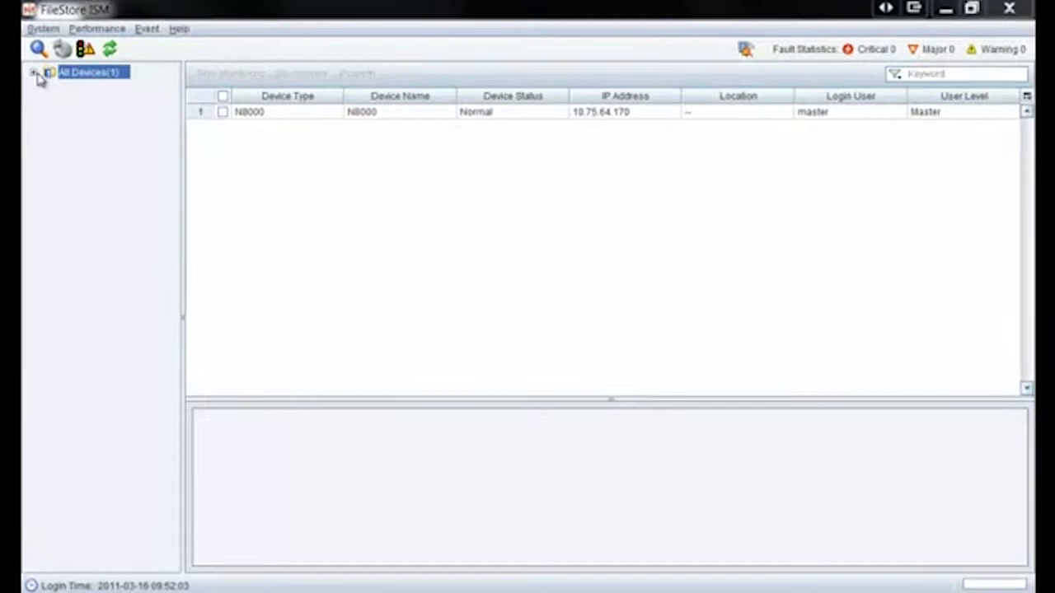
# Open the LUN list under the storage resources and start a new LUN in RAID group RAID50_FC.
pyautogui.click(33, 73)
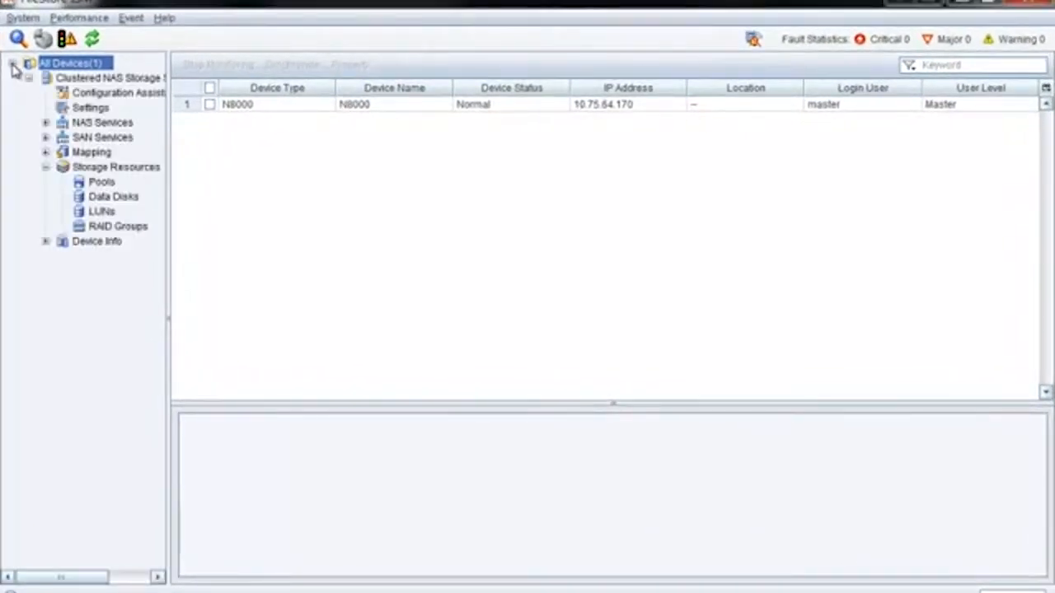
pyautogui.click(90, 168)
pyautogui.click(99, 212)
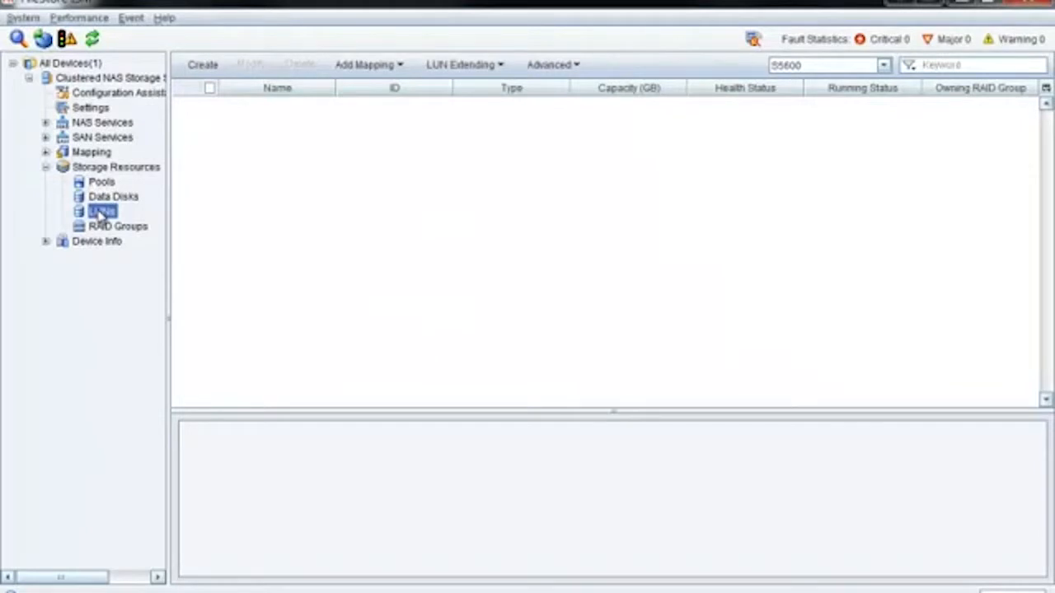
pyautogui.click(201, 68)
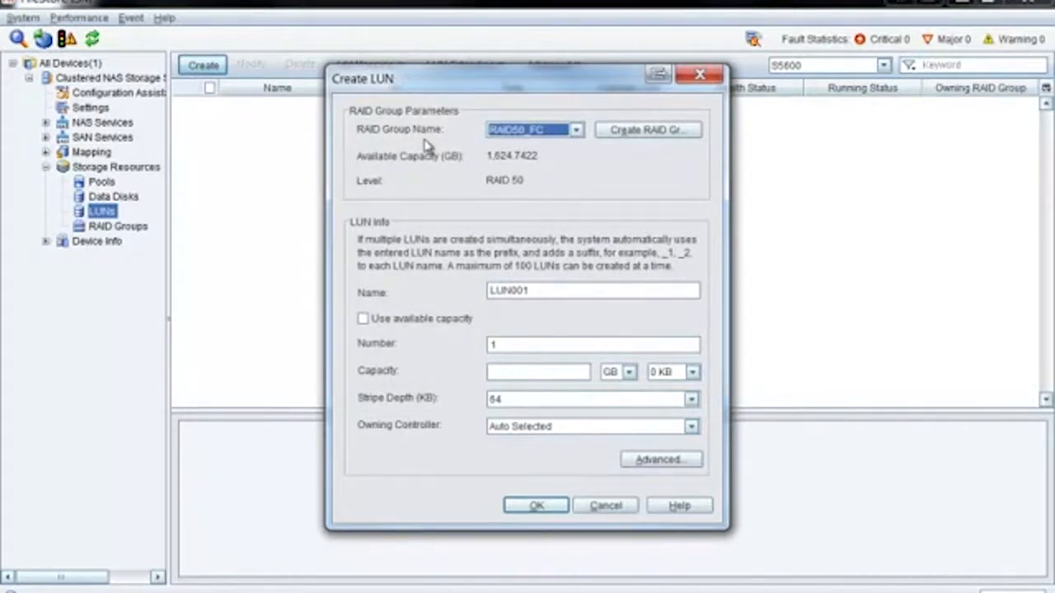
pyautogui.click(577, 132)
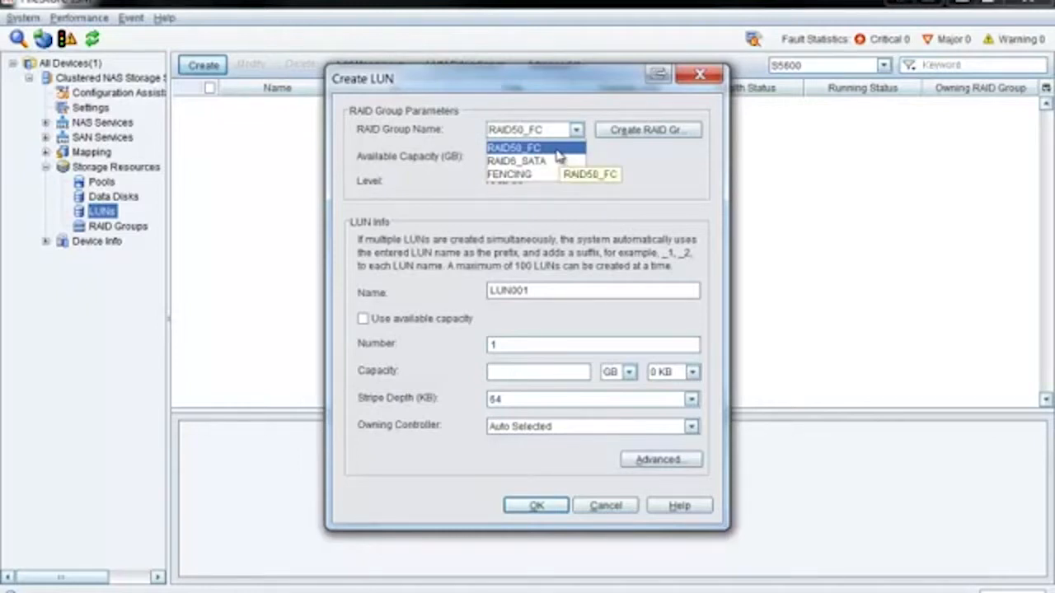
pyautogui.click(557, 151)
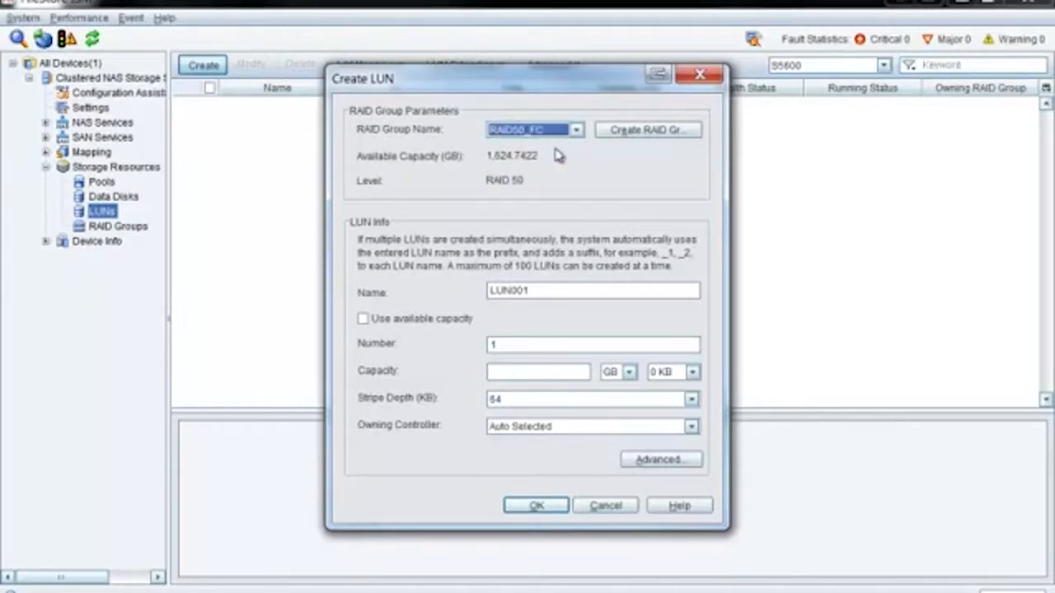
# Name the LUNs RAID50_FC, with a number of 10 and a capacity of 10 GB each.
pyautogui.doubleClick(497, 293)
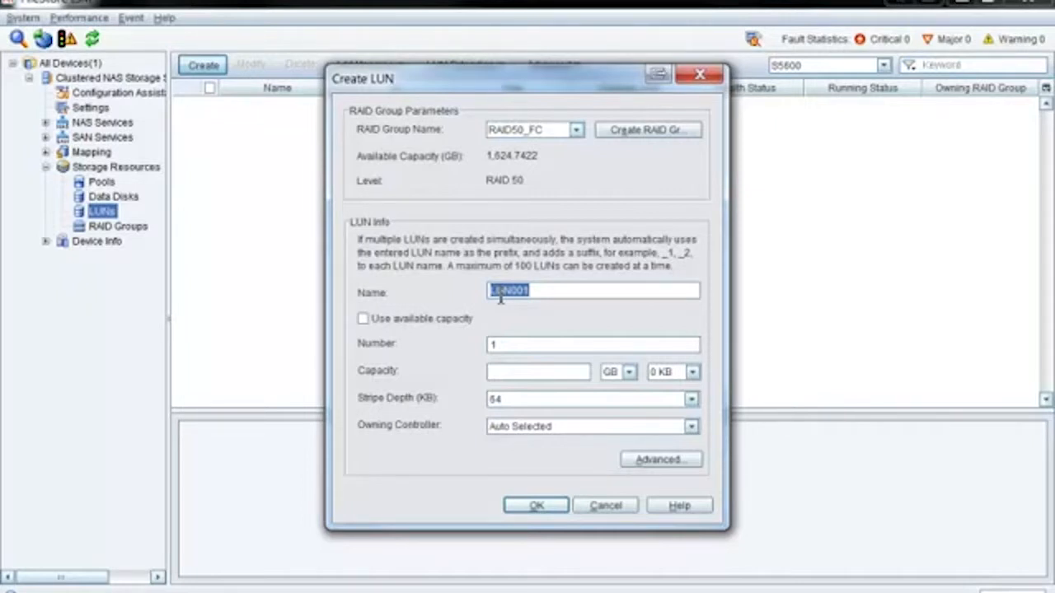
pyautogui.write('RAID')
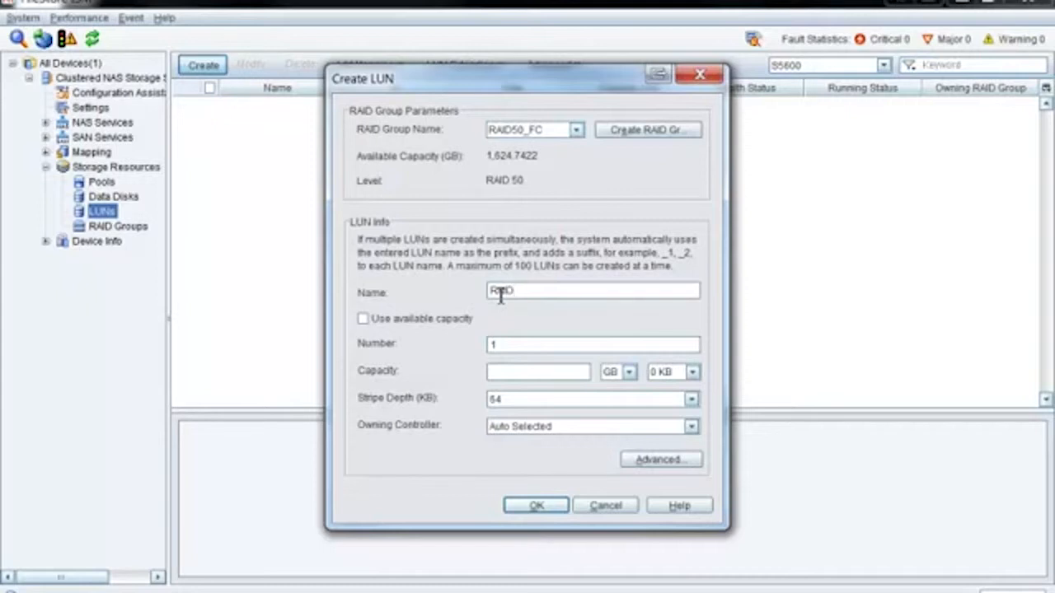
pyautogui.write('50_FC')
pyautogui.click(499, 345)
pyautogui.write('0')
pyautogui.click(509, 371)
pyautogui.write('10')
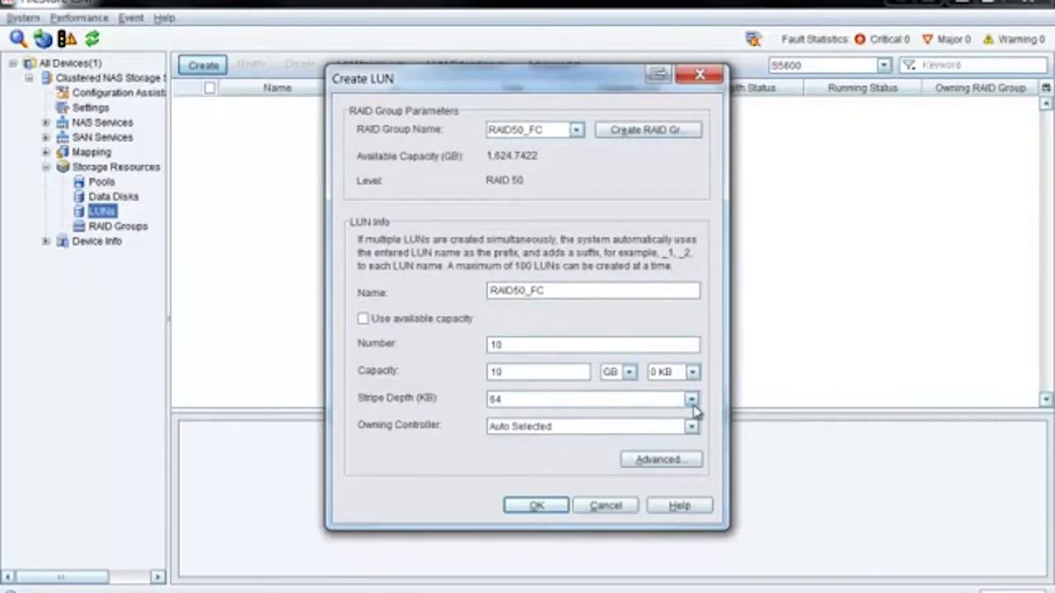
# Create the RAID50_FC LUNs with a stripe depth of 64 KB and Auto Selected as owning controller, and dismiss the result.
pyautogui.click(692, 400)
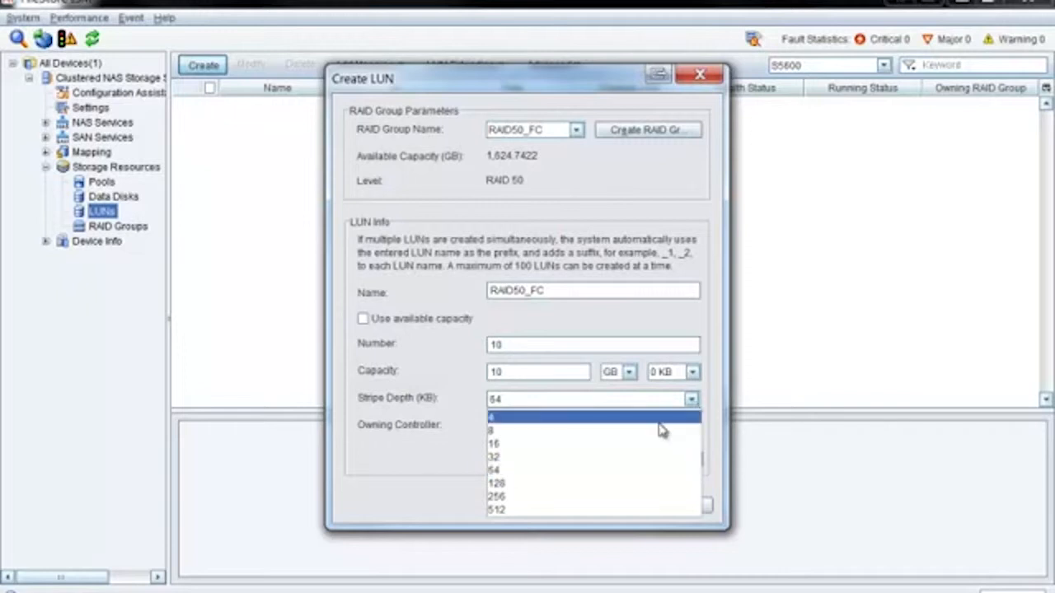
pyautogui.click(616, 471)
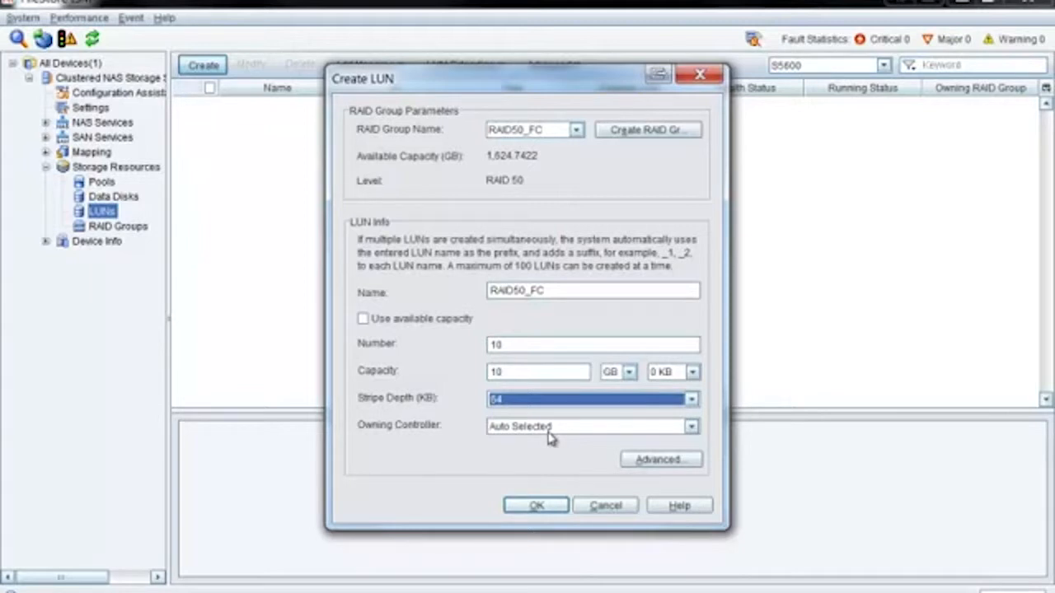
pyautogui.click(549, 435)
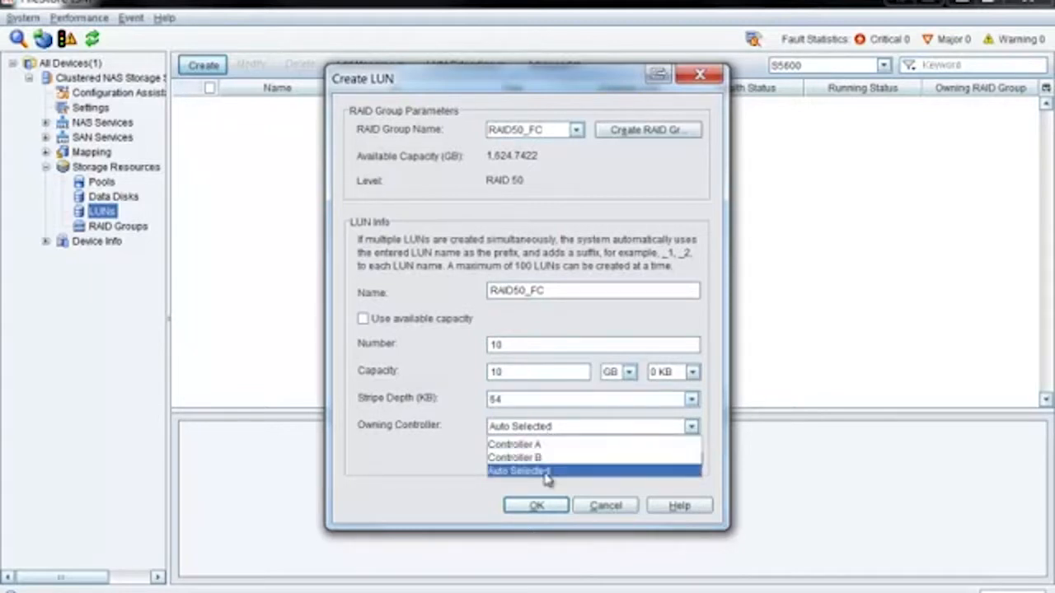
pyautogui.click(544, 471)
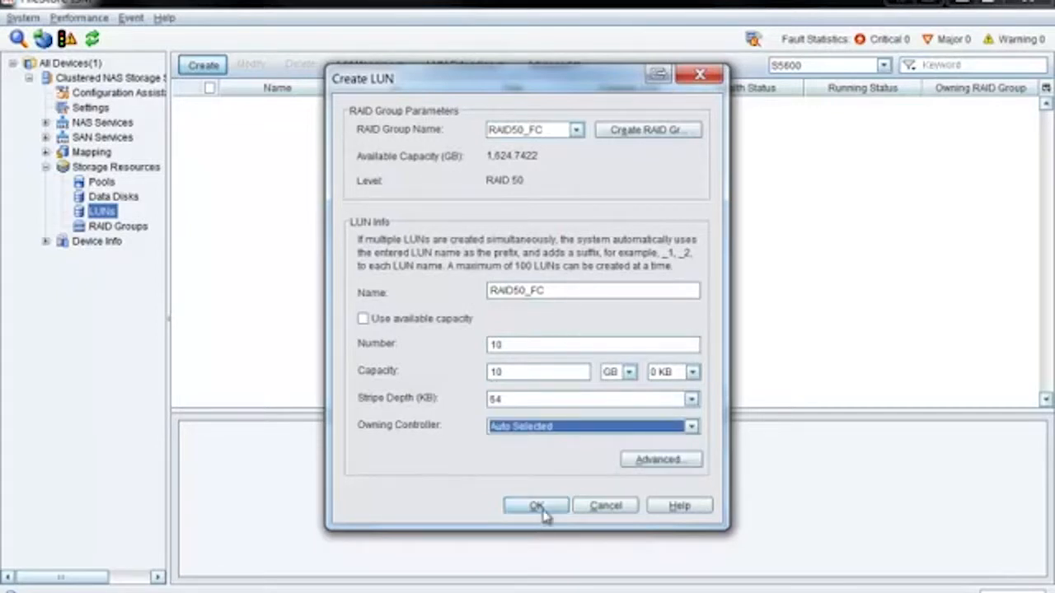
pyautogui.click(538, 506)
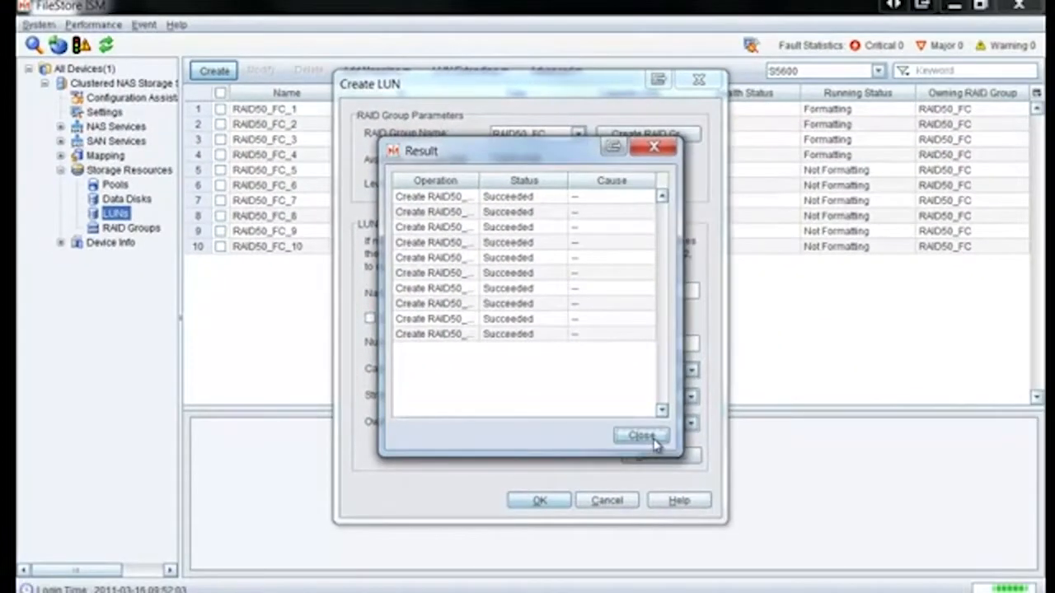
pyautogui.click(643, 437)
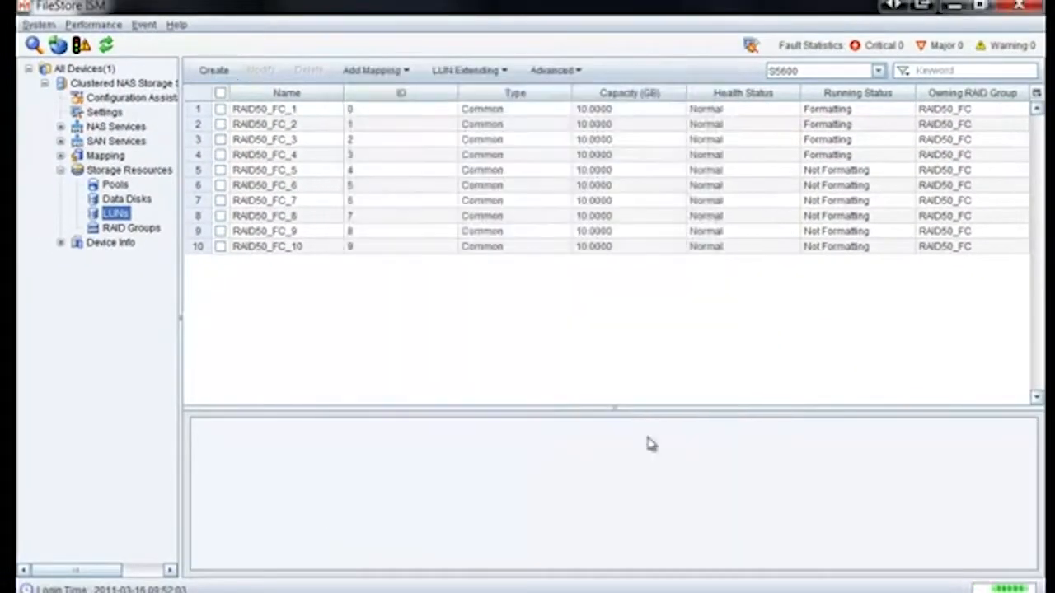
# Start another LUN batch in RAID group RAID6_SATA and name it RAID6_SATA.
pyautogui.click(216, 70)
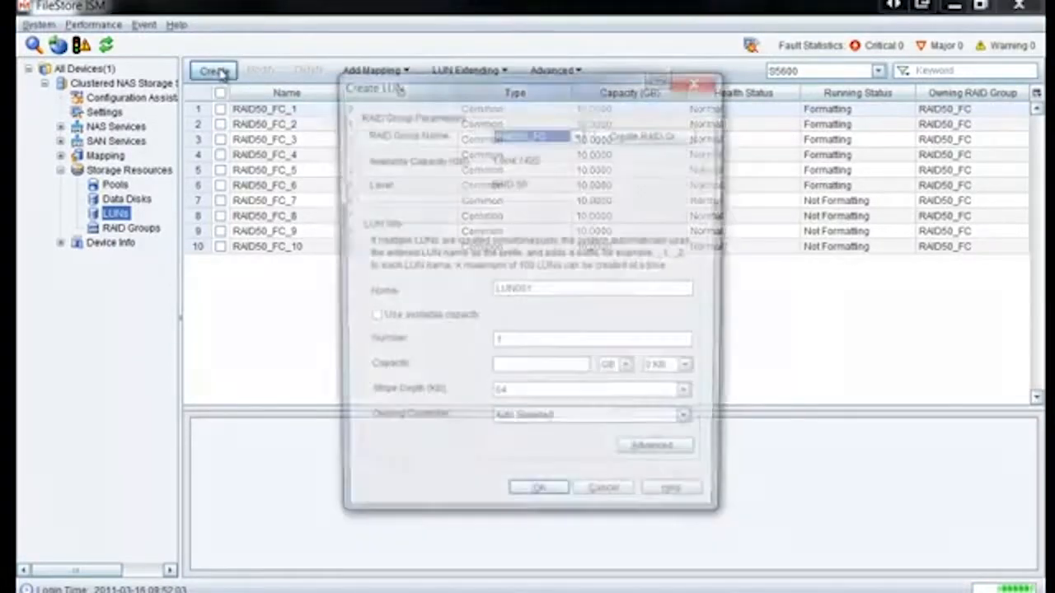
pyautogui.click(579, 134)
pyautogui.click(523, 165)
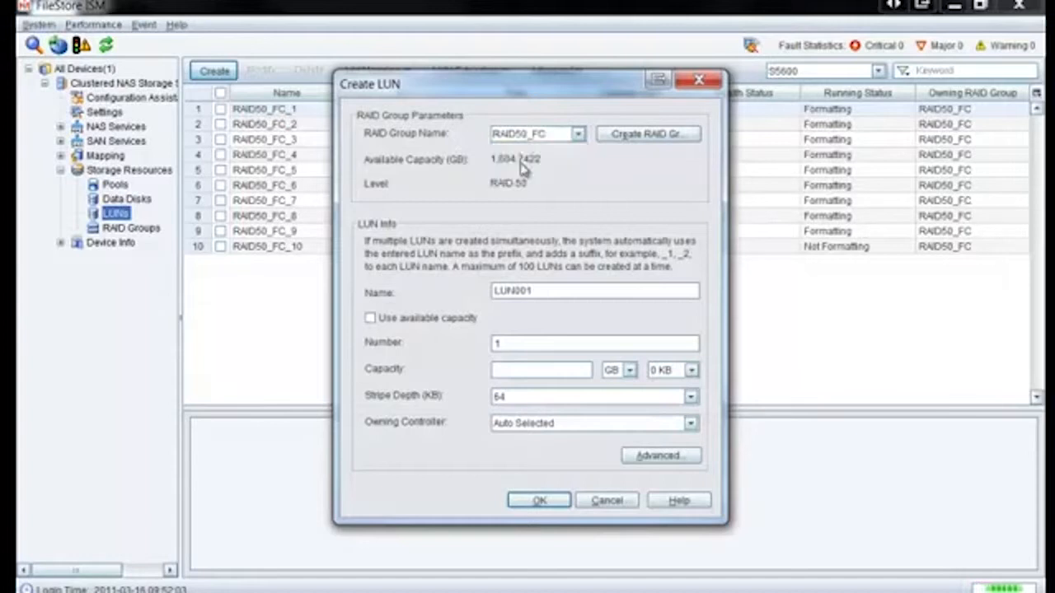
pyautogui.doubleClick(531, 290)
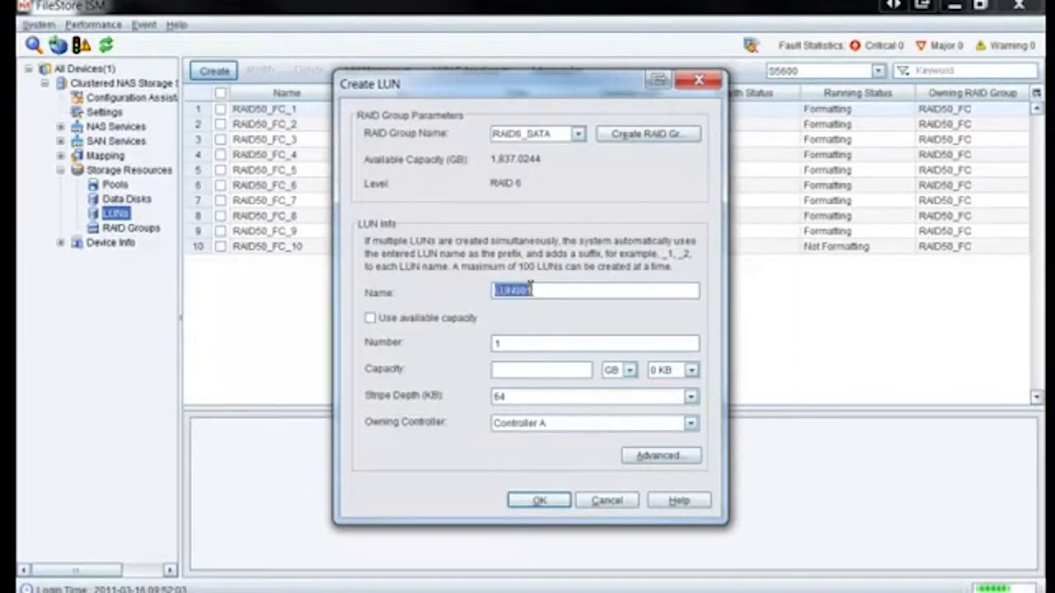
pyautogui.write('RAID')
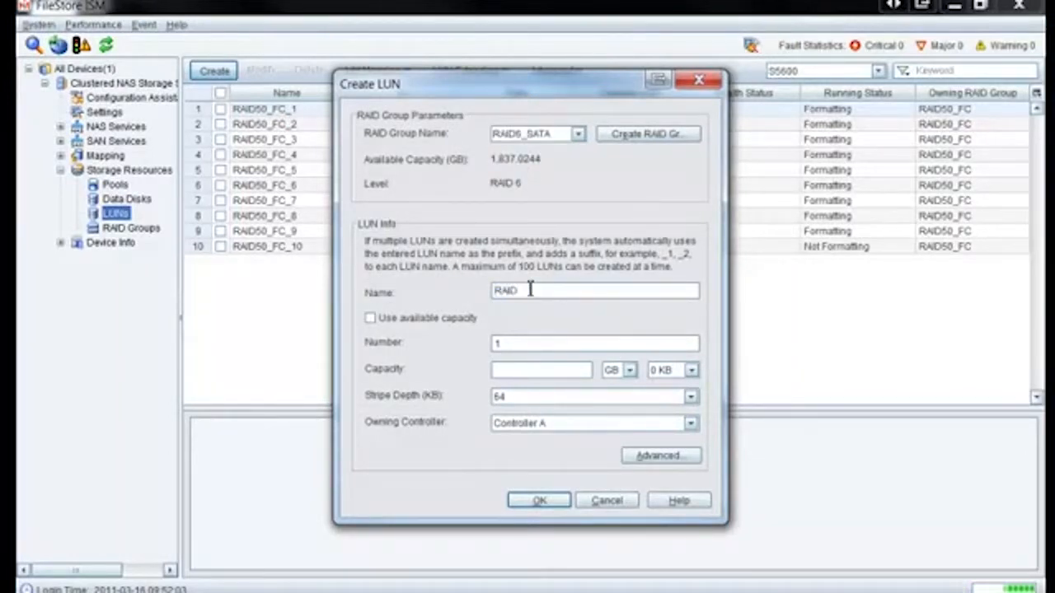
pyautogui.write('6_SATA')
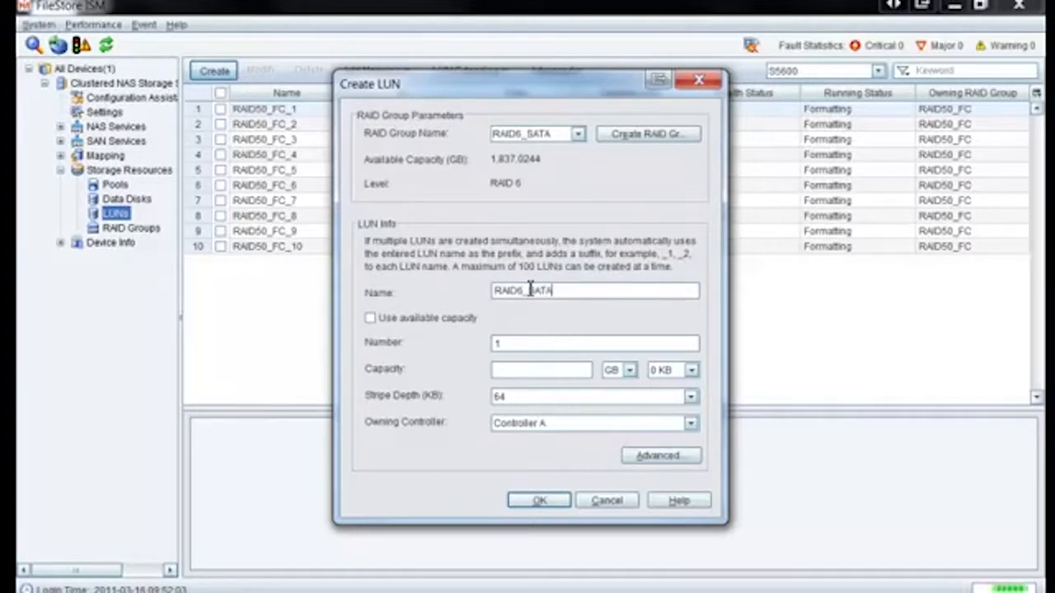
# Create the batch as 5 LUNs of 20 GB each owned by Controller A, and dismiss the result.
pyautogui.click(528, 344)
pyautogui.press('BackSpace')
pyautogui.write('5')
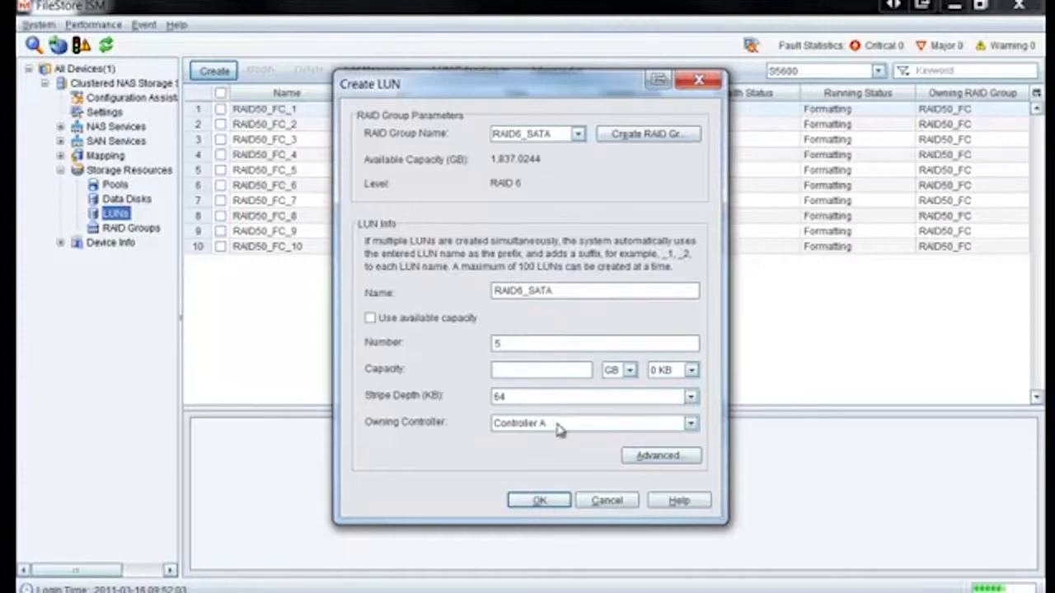
pyautogui.click(559, 426)
pyautogui.click(559, 427)
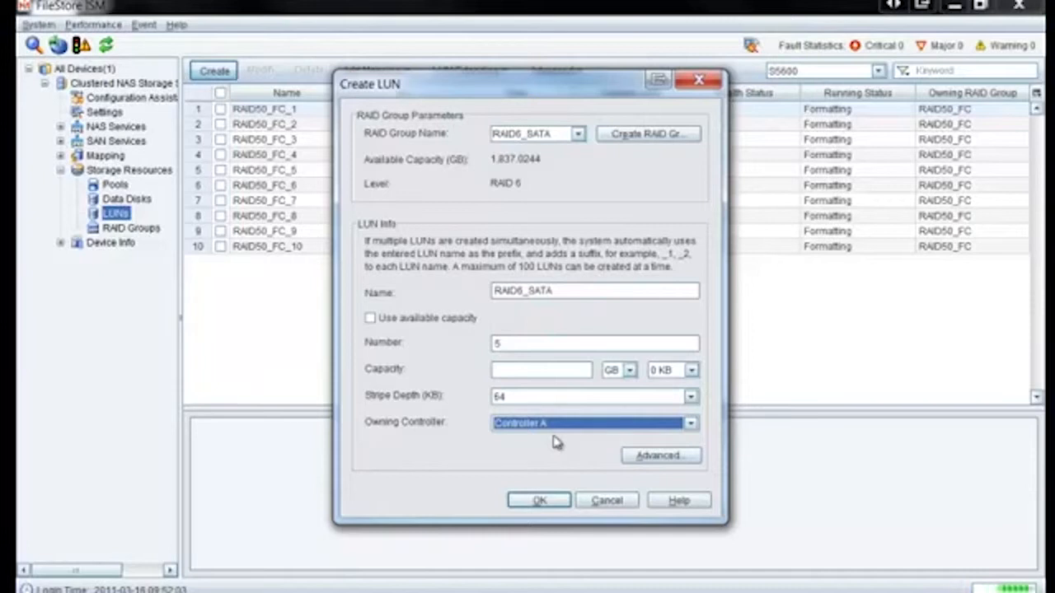
pyautogui.click(556, 371)
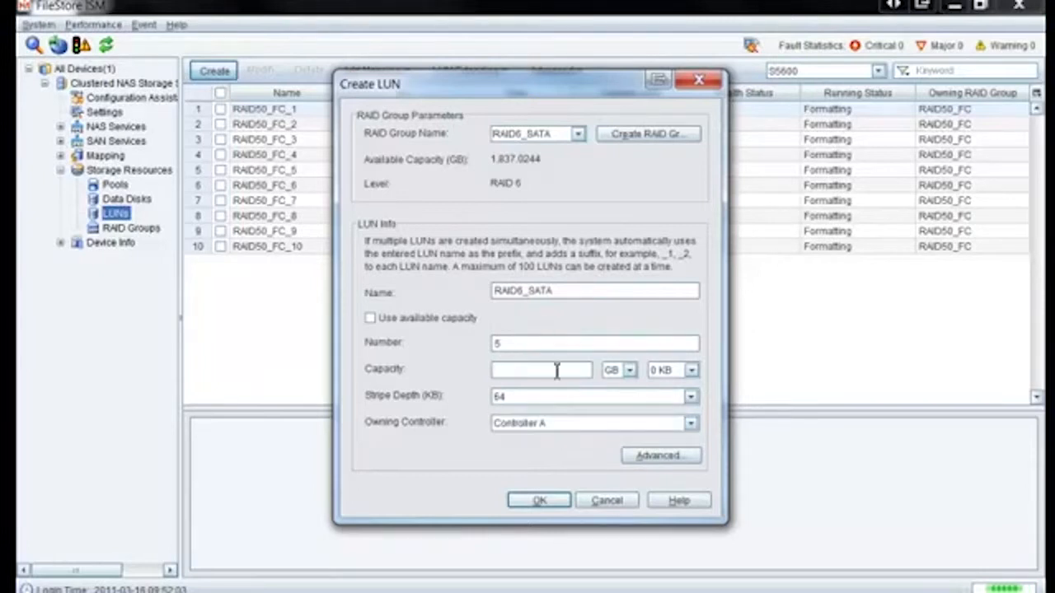
pyautogui.write('20')
pyautogui.click(538, 501)
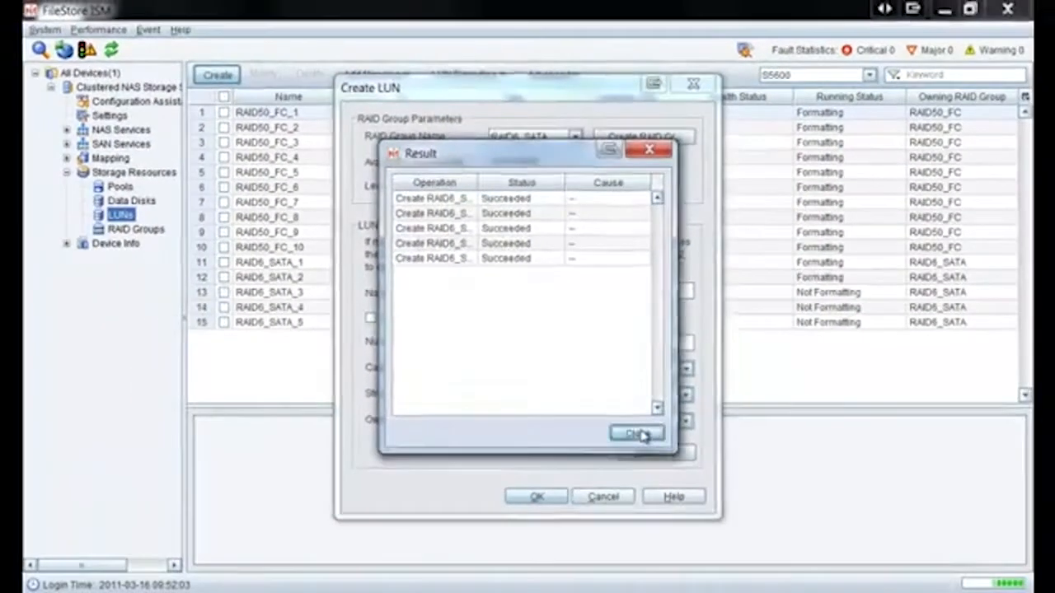
pyautogui.click(690, 522)
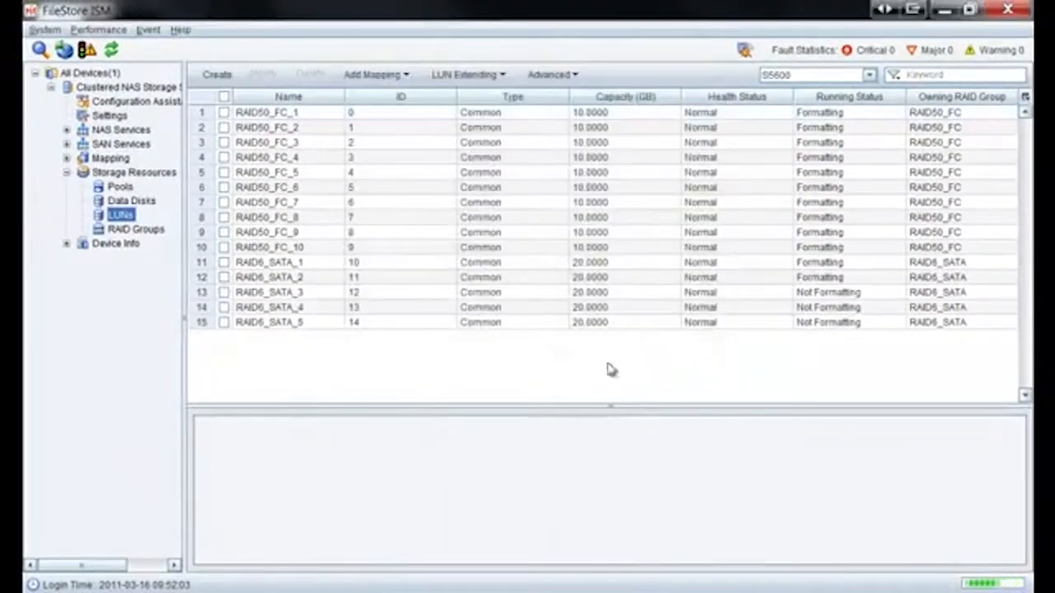
# Start a second LUN batch in RAID group RAID6_SATA, again using the name RAID6_SATA.
pyautogui.click(218, 76)
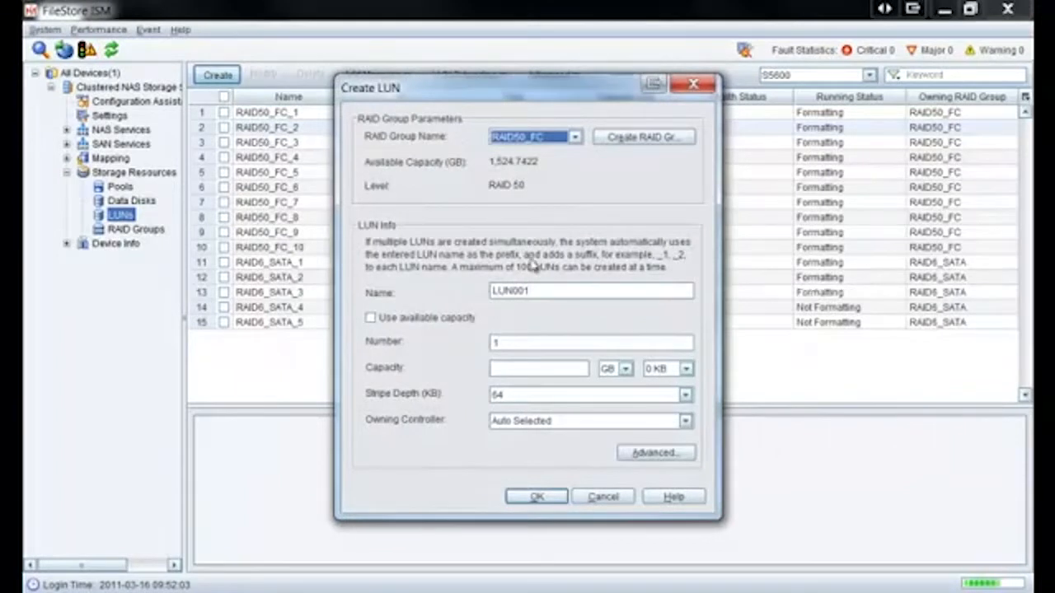
pyautogui.click(574, 137)
pyautogui.click(541, 168)
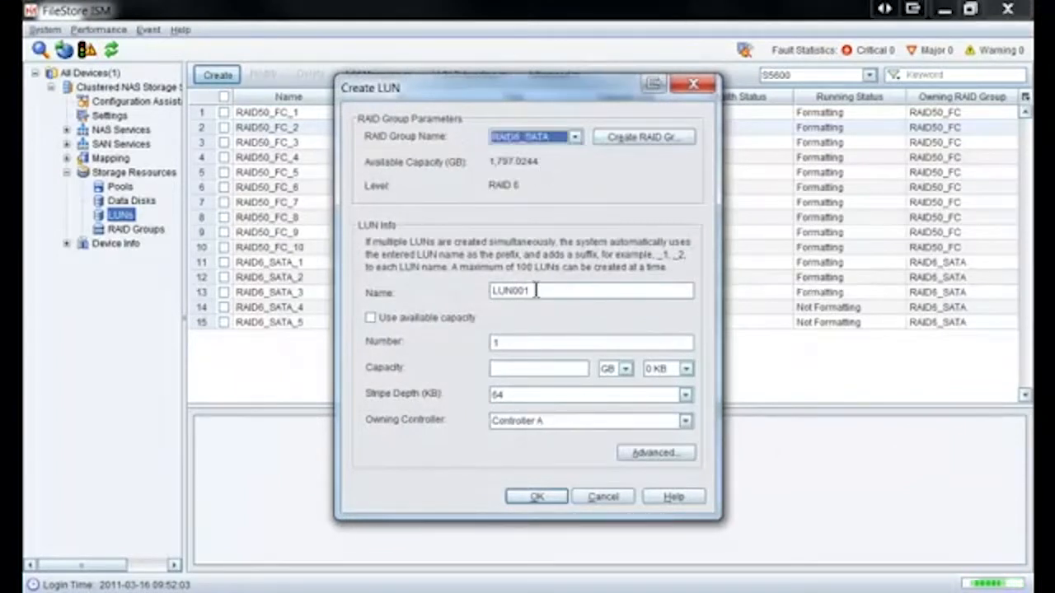
pyautogui.doubleClick(536, 290)
pyautogui.write('RAID')
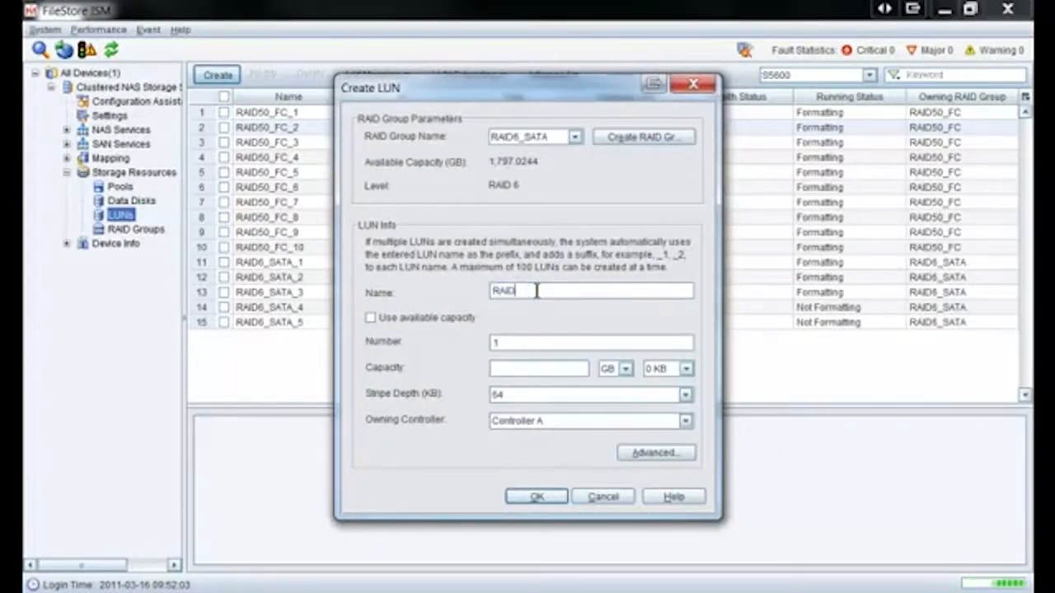
pyautogui.write('6_SATA')
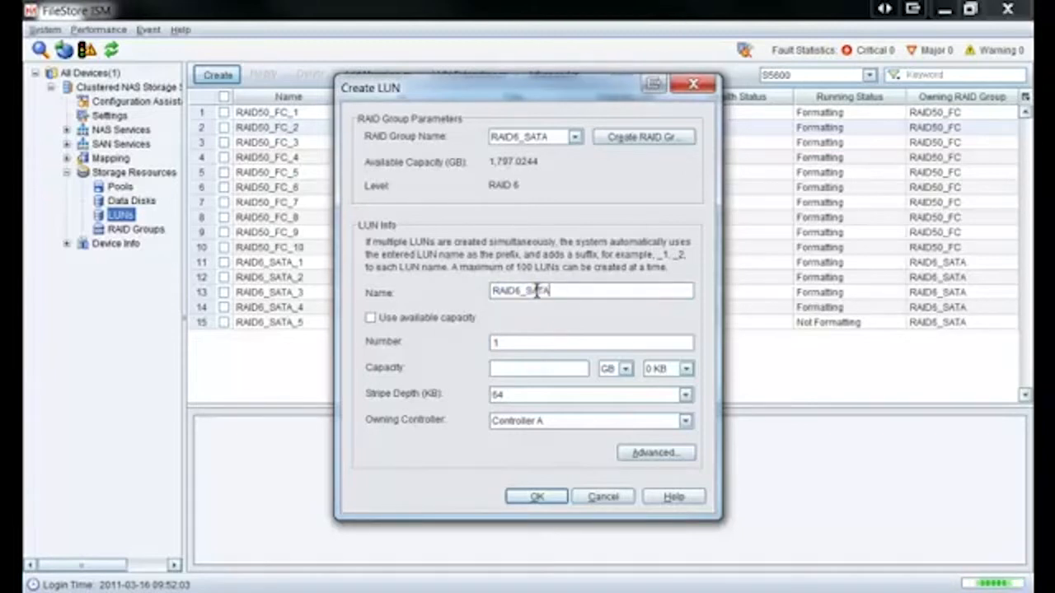
# Create this batch as 5 LUNs of 20 GB each owned by Controller B, and dismiss the result.
pyautogui.click(517, 344)
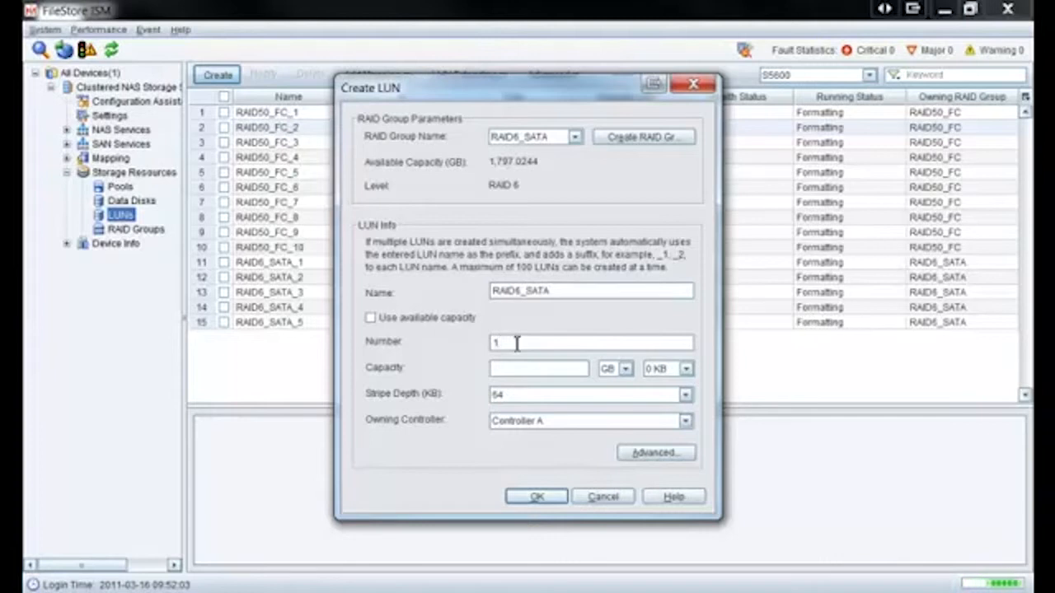
pyautogui.press('BackSpace')
pyautogui.write('5')
pyautogui.click(513, 368)
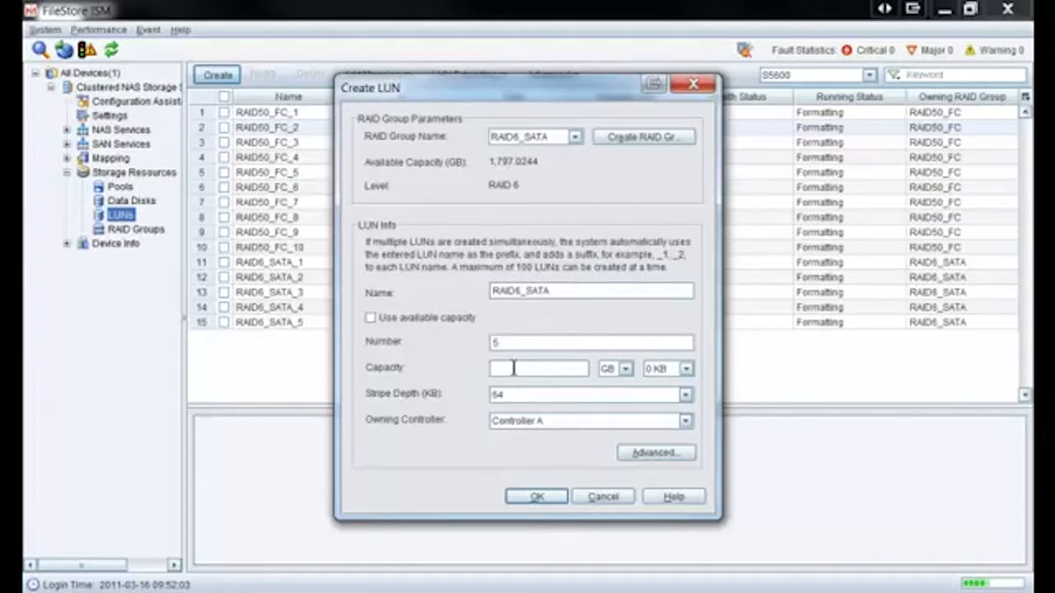
pyautogui.write('20')
pyautogui.click(547, 421)
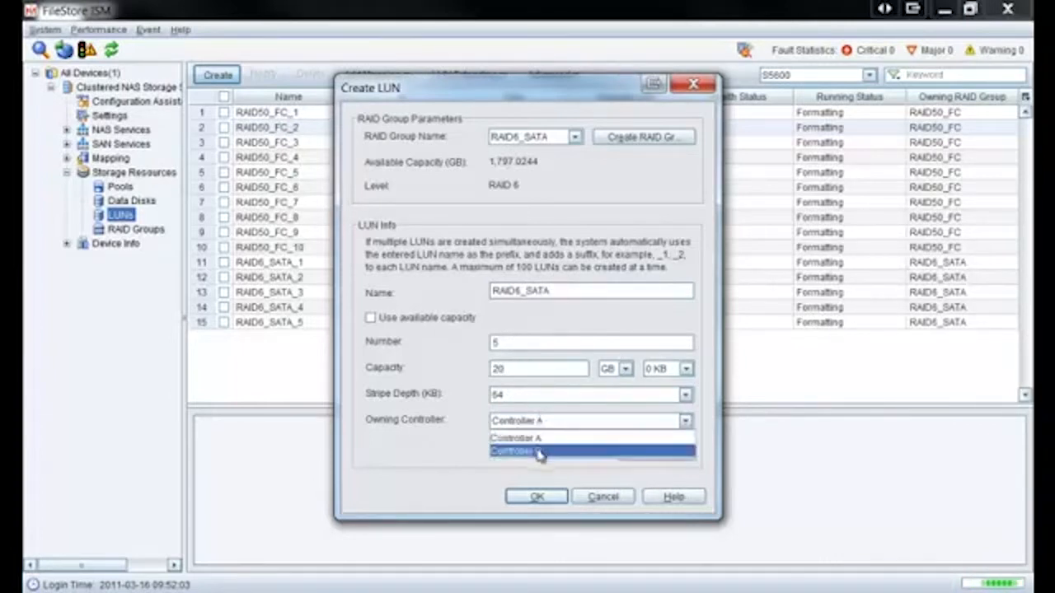
pyautogui.click(538, 450)
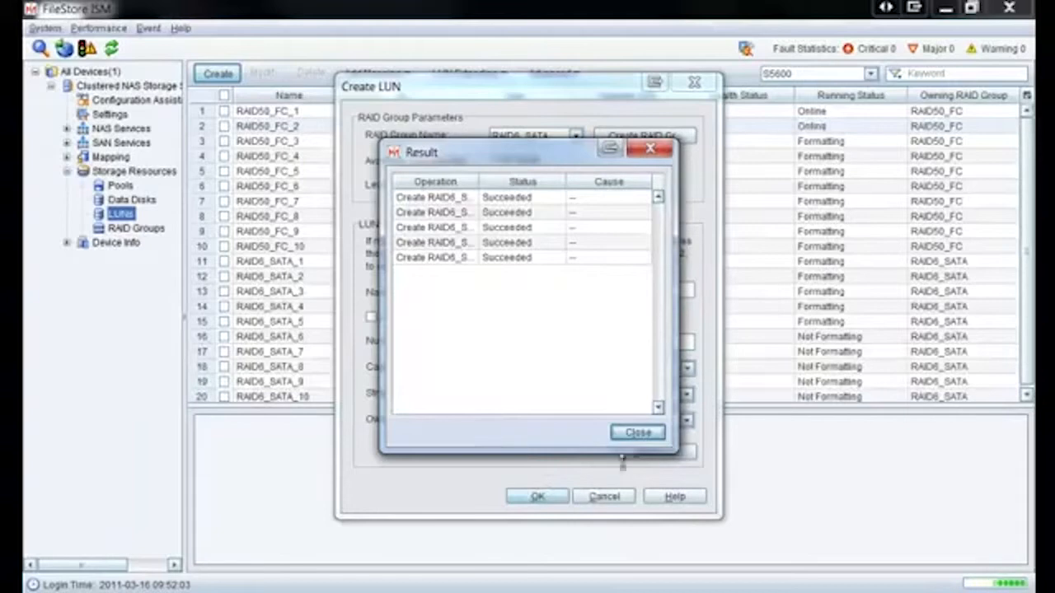
pyautogui.click(637, 433)
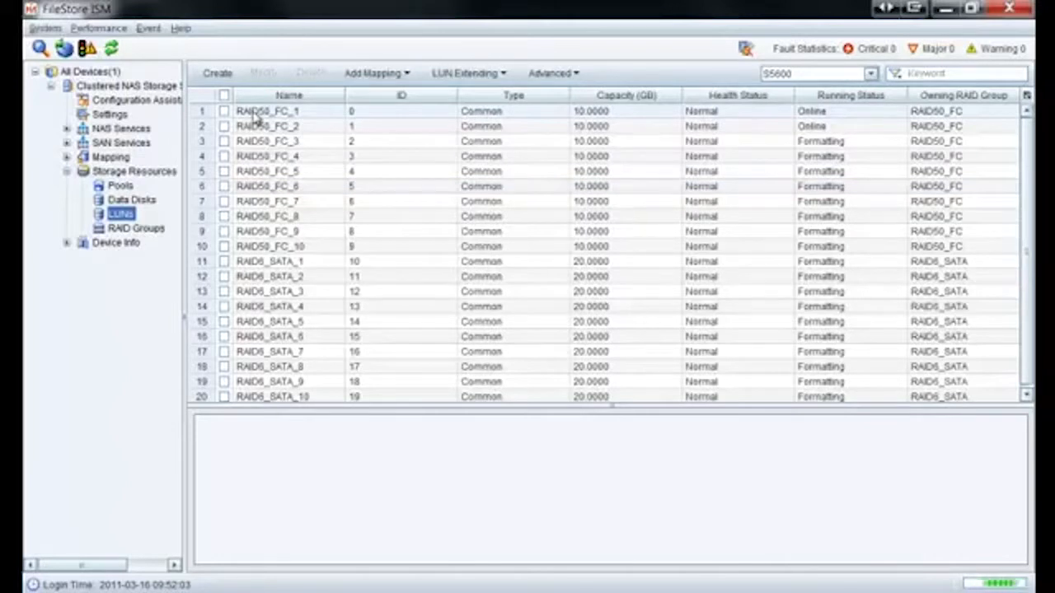
# Start another LUN batch in RAID group FENCING and name it FENCING.
pyautogui.click(229, 77)
pyautogui.click(575, 135)
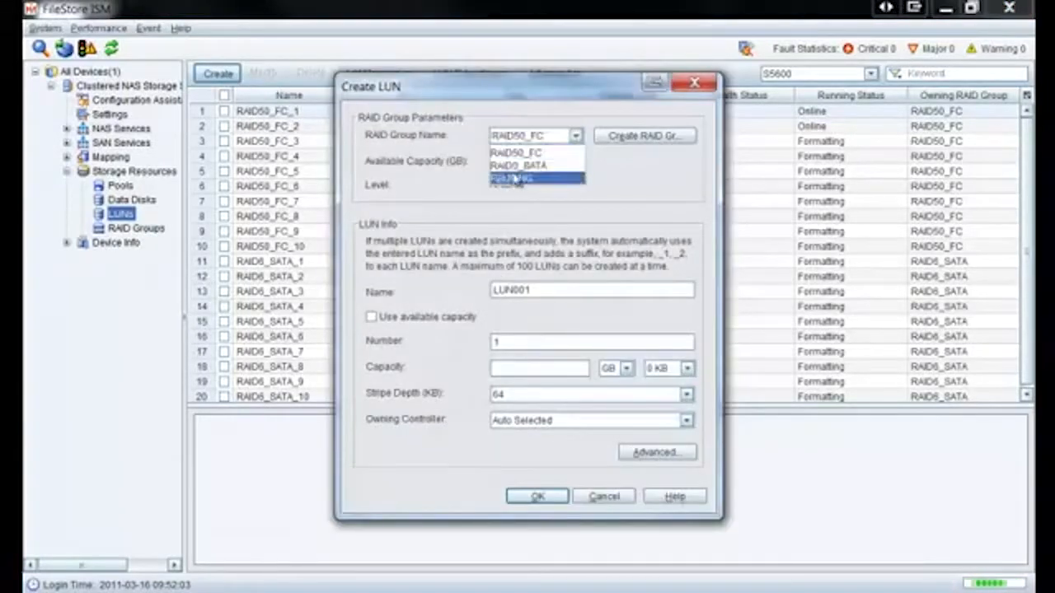
pyautogui.click(511, 180)
pyautogui.doubleClick(542, 290)
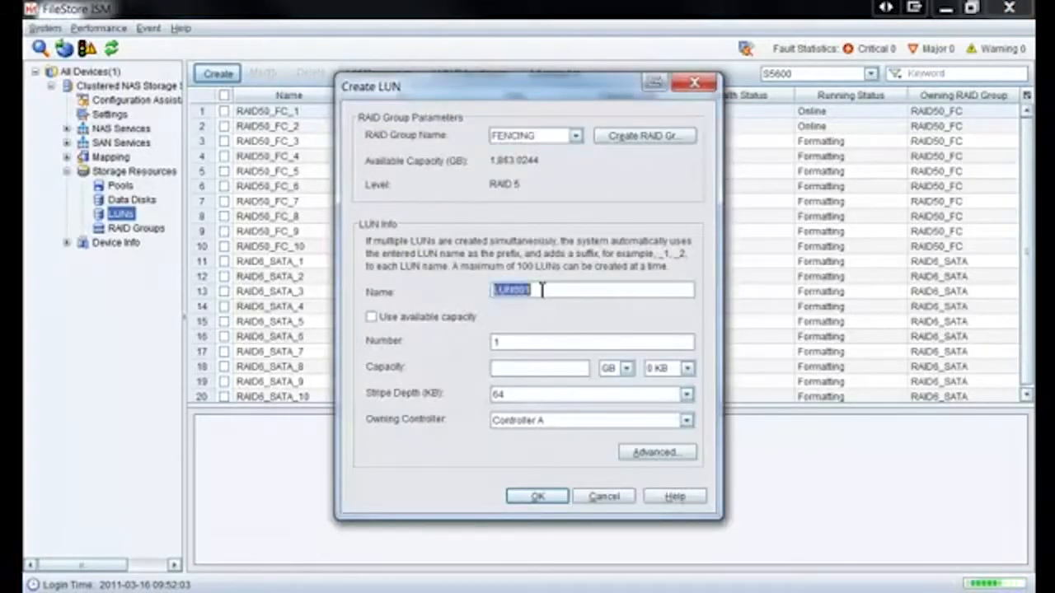
pyautogui.press('BackSpace')
pyautogui.write('FENCING')
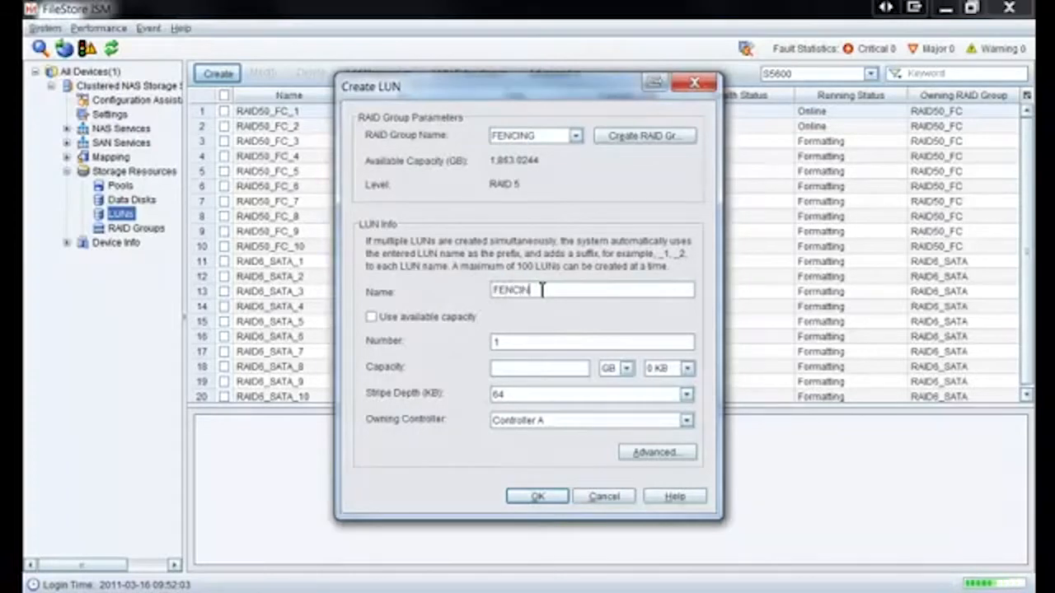
# Create the FENCING batch as 3 LUNs of 2 GB each, and dismiss the result.
pyautogui.click(525, 341)
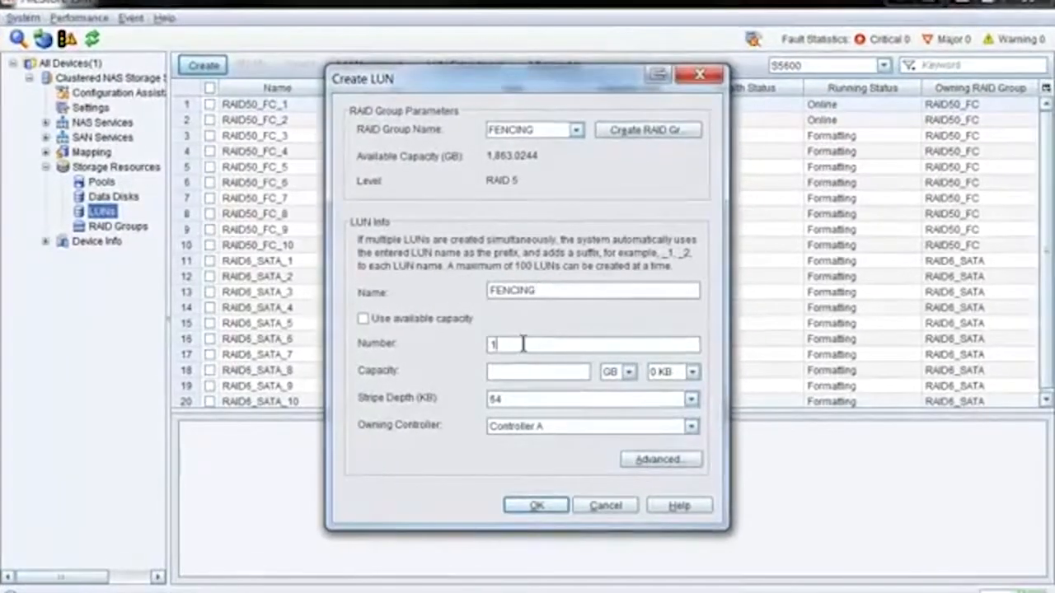
pyautogui.press('BackSpace')
pyautogui.write('3')
pyautogui.click(518, 372)
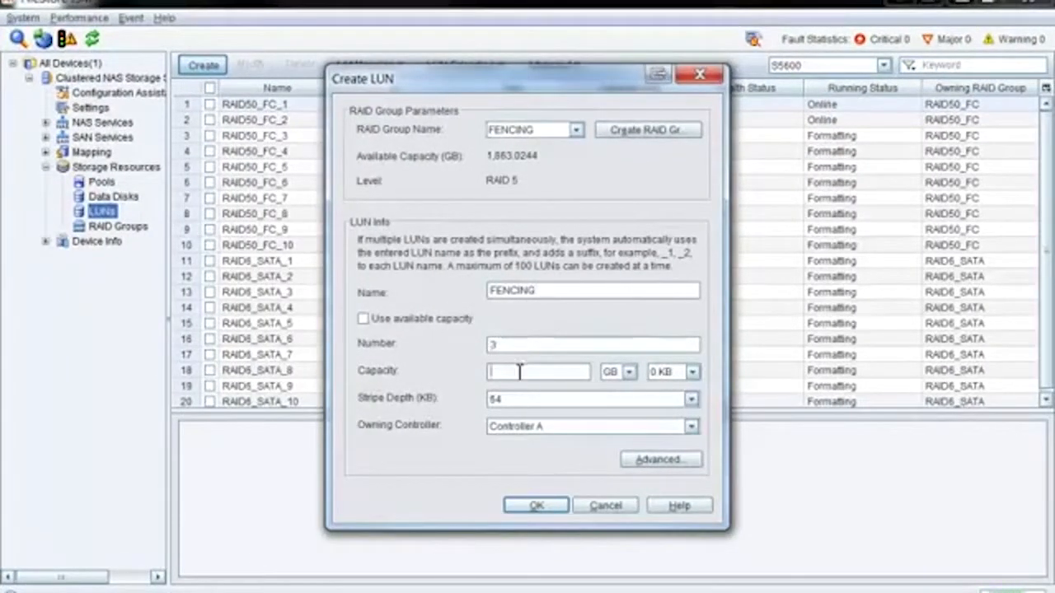
pyautogui.write('2')
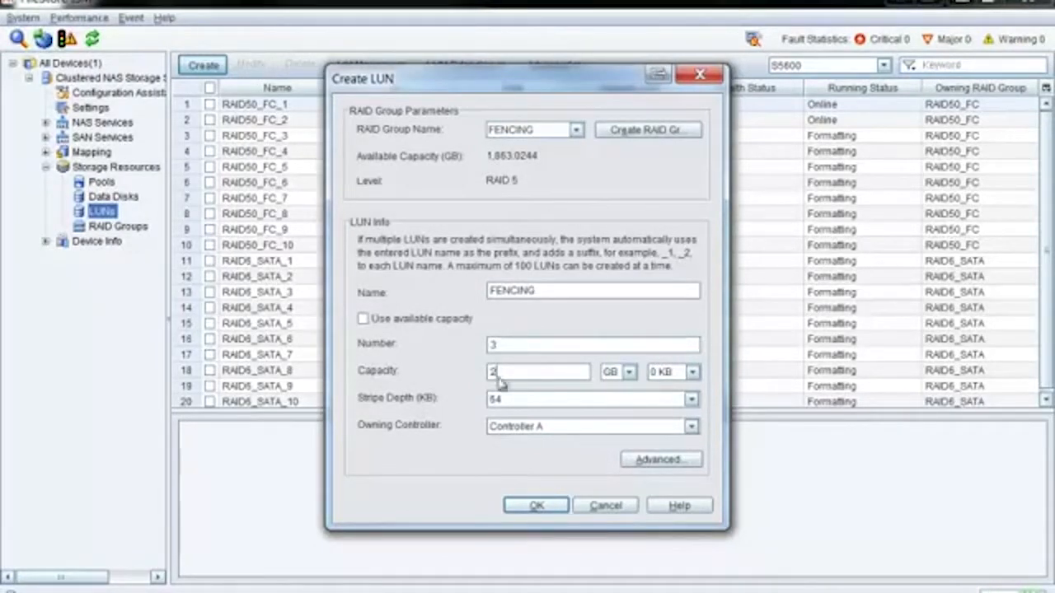
pyautogui.click(537, 506)
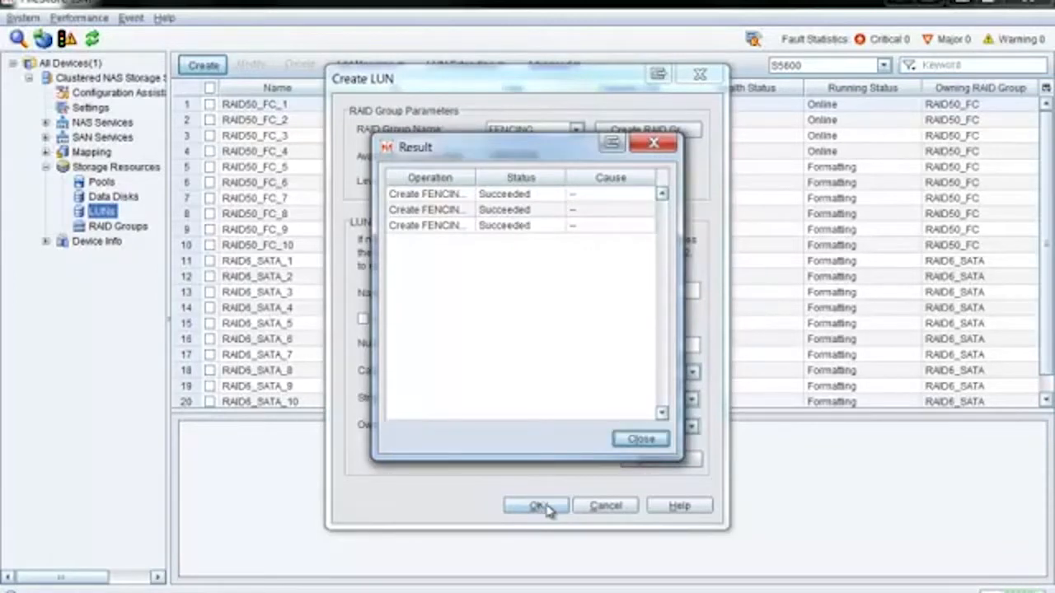
pyautogui.click(641, 438)
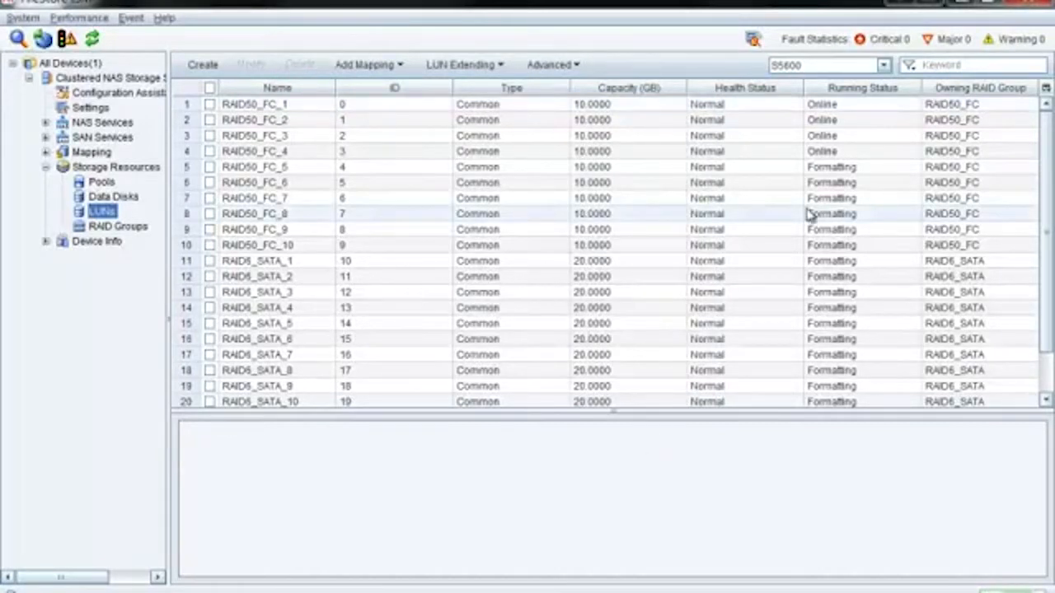
# View the details of LUN RAID50_FC_1, check the progress of the running formatting tasks, and close the task list.
pyautogui.click(838, 108)
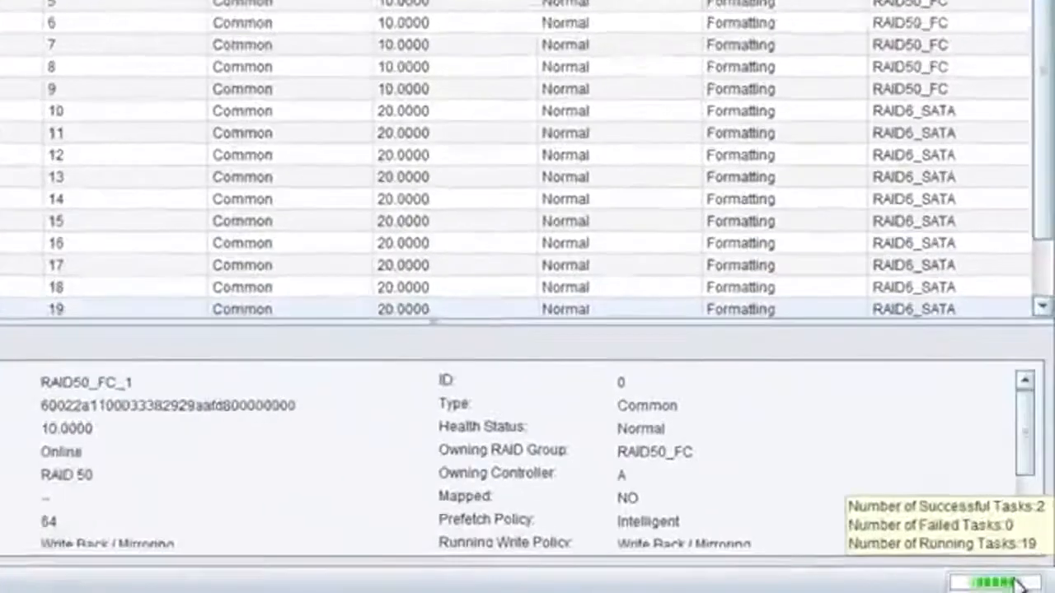
pyautogui.click(1006, 588)
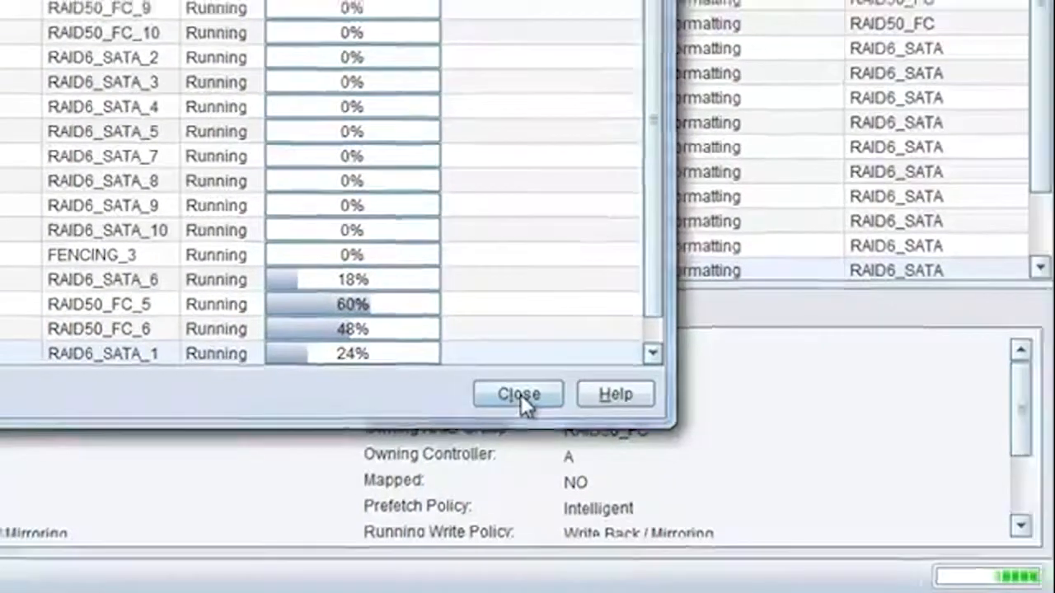
pyautogui.click(515, 392)
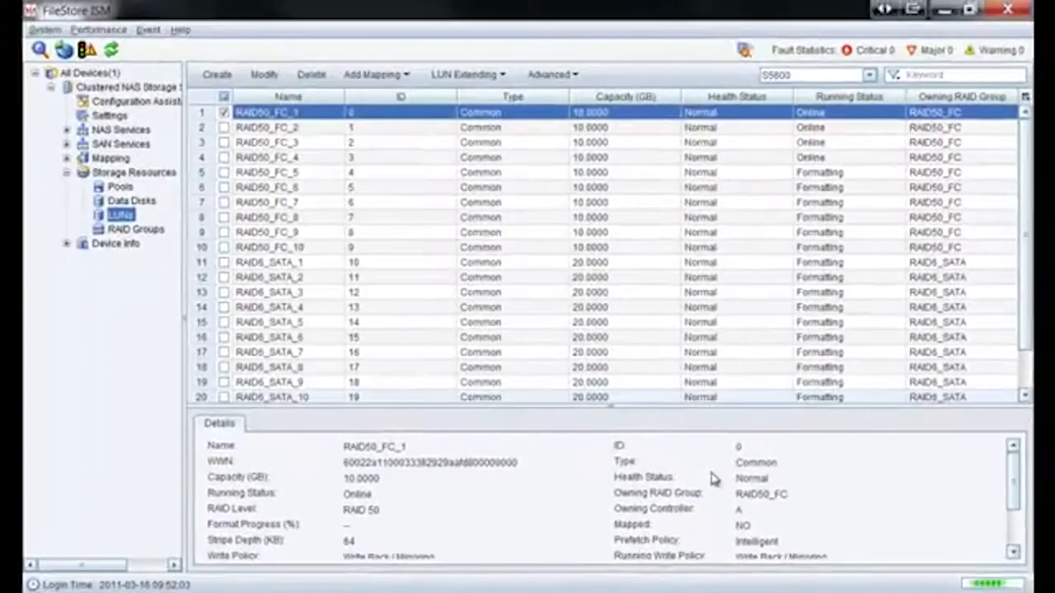